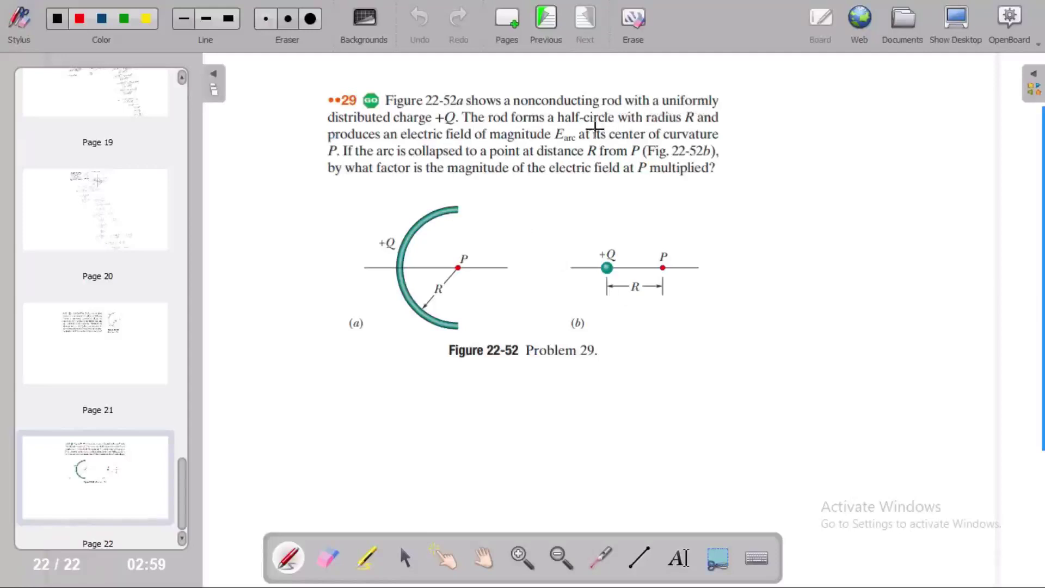
Underline 'electric field' and 'at its center of curvature', and write 'Ro' to the right
{"action": "left_click_drag", "start_coordinate": [436, 134], "coordinate": [451, 133]}
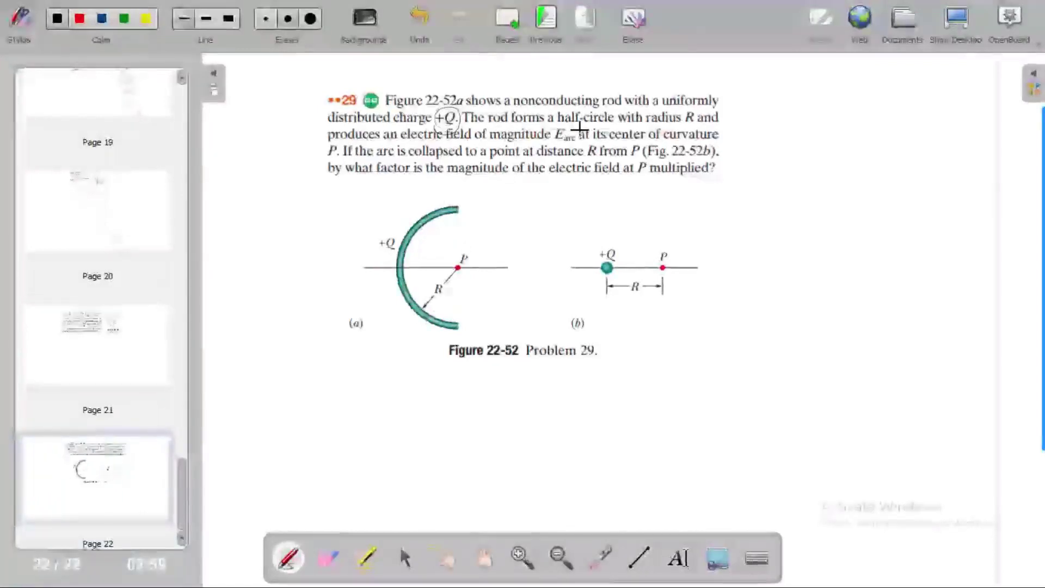
{"action": "left_click_drag", "start_coordinate": [562, 128], "coordinate": [711, 128]}
{"action": "mouse_move", "coordinate": [771, 116]}
{"action": "left_mouse_down"}
{"action": "mouse_move", "coordinate": [772, 138]}
{"action": "mouse_move", "coordinate": [785, 137]}
{"action": "left_mouse_up"}
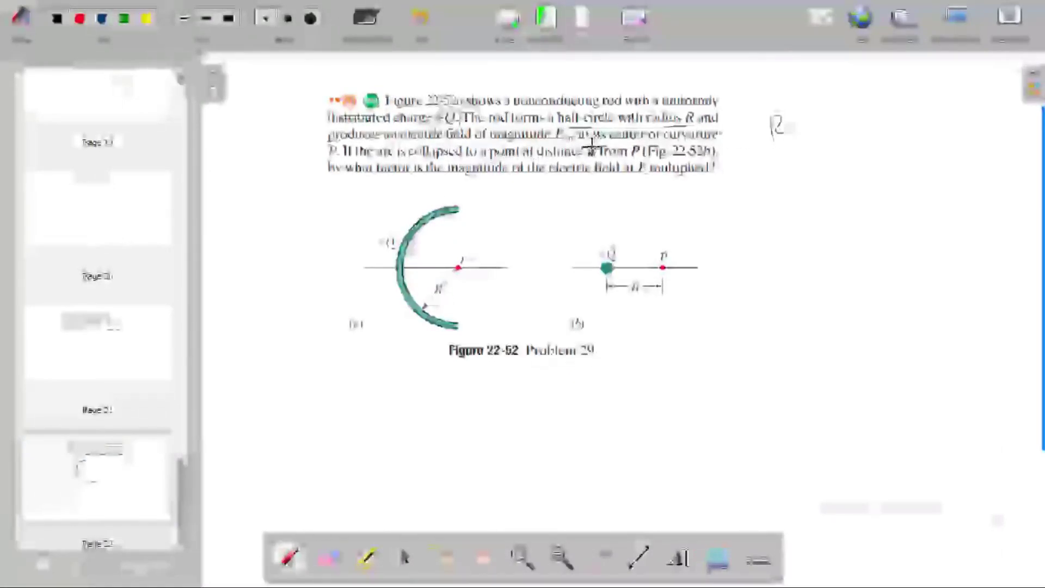
Circle point P in figure (a), and +Q and point P in figure (b)
{"action": "left_click_drag", "start_coordinate": [458, 261], "coordinate": [464, 264]}
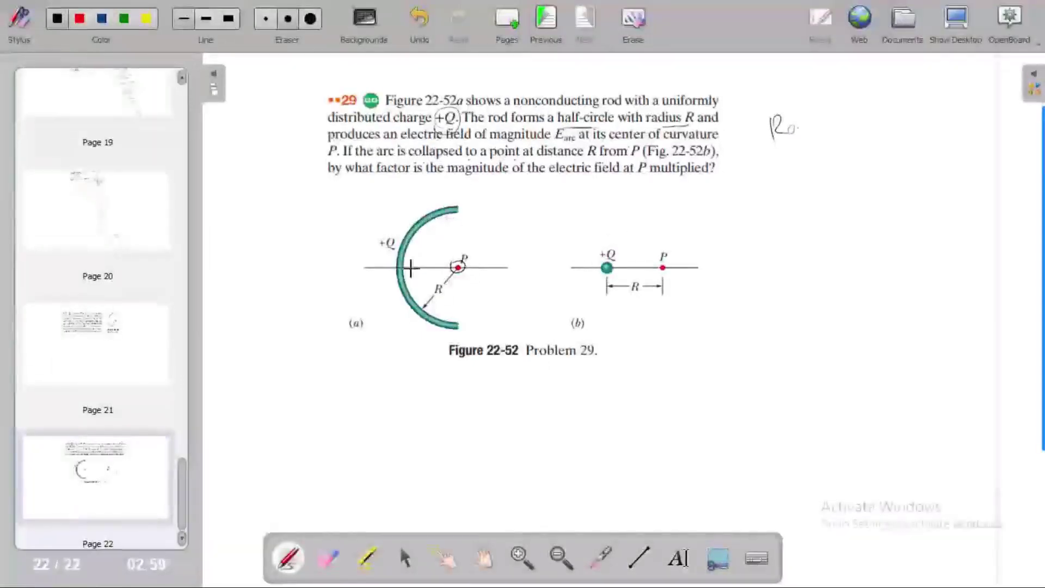
{"action": "mouse_move", "coordinate": [593, 263]}
{"action": "left_mouse_down"}
{"action": "mouse_move", "coordinate": [615, 255]}
{"action": "mouse_move", "coordinate": [612, 277]}
{"action": "left_mouse_up"}
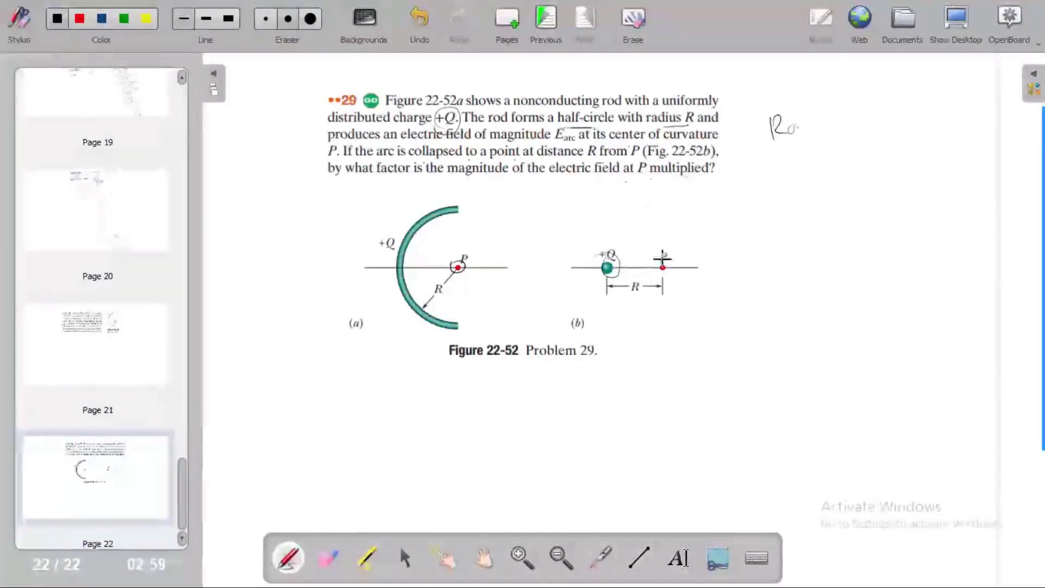
{"action": "left_click_drag", "start_coordinate": [668, 265], "coordinate": [669, 264]}
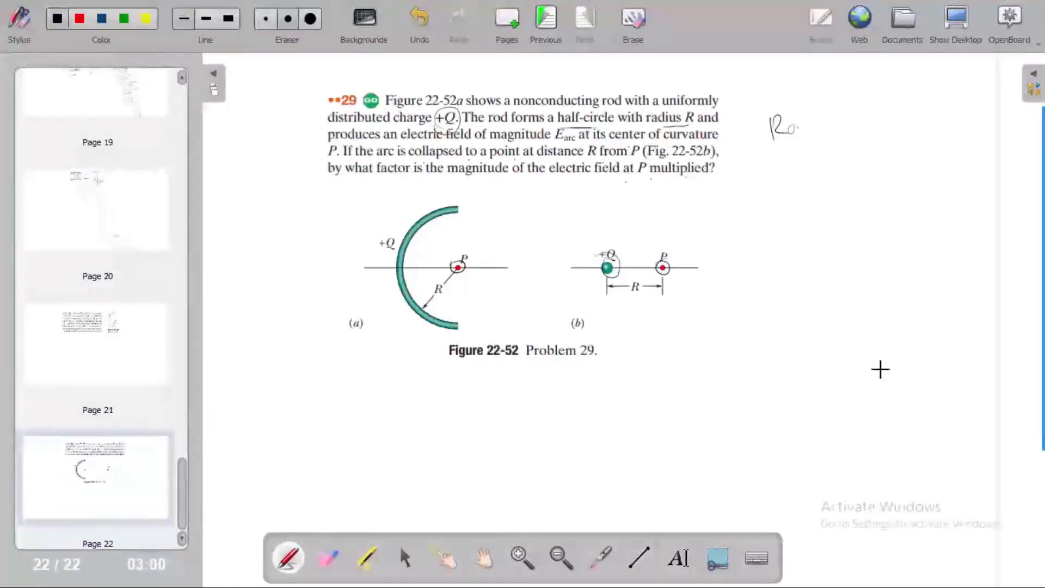
Handwrite E point over E rod = x, then Ep = x ER below it inside a box
{"action": "mouse_move", "coordinate": [763, 187]}
{"action": "left_mouse_down"}
{"action": "mouse_move", "coordinate": [764, 199]}
{"action": "mouse_move", "coordinate": [773, 188]}
{"action": "mouse_move", "coordinate": [810, 193]}
{"action": "mouse_move", "coordinate": [823, 182]}
{"action": "left_mouse_up"}
{"action": "mouse_move", "coordinate": [747, 215]}
{"action": "left_mouse_down"}
{"action": "mouse_move", "coordinate": [816, 206]}
{"action": "mouse_move", "coordinate": [774, 242]}
{"action": "mouse_move", "coordinate": [779, 222]}
{"action": "mouse_move", "coordinate": [802, 244]}
{"action": "mouse_move", "coordinate": [837, 211]}
{"action": "left_mouse_up"}
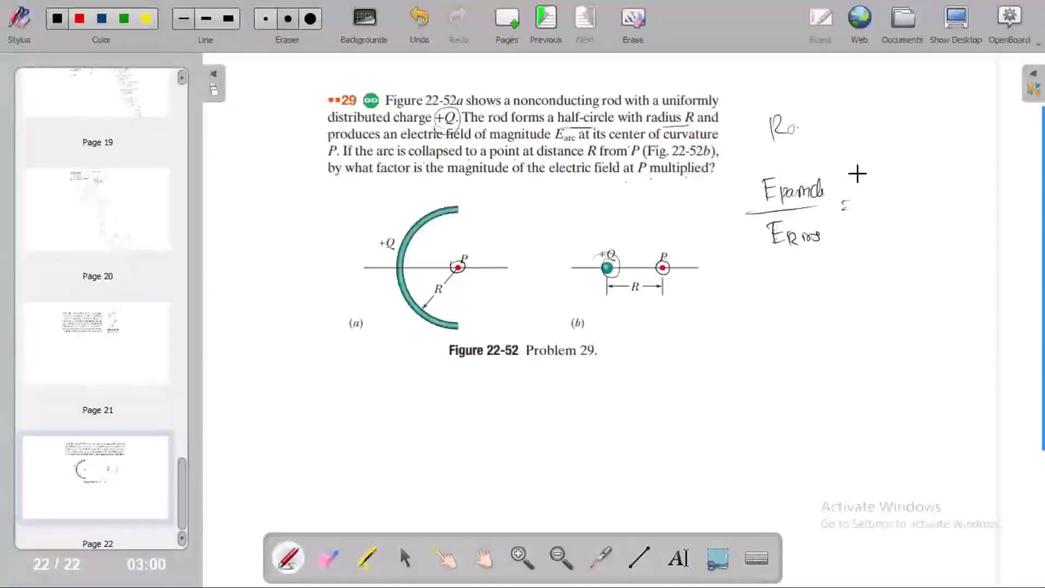
{"action": "mouse_move", "coordinate": [790, 267]}
{"action": "left_mouse_down"}
{"action": "mouse_move", "coordinate": [790, 289]}
{"action": "mouse_move", "coordinate": [816, 283]}
{"action": "left_mouse_up"}
{"action": "left_click_drag", "start_coordinate": [833, 277], "coordinate": [841, 276]}
{"action": "mouse_move", "coordinate": [833, 283]}
{"action": "left_mouse_down"}
{"action": "mouse_move", "coordinate": [884, 280]}
{"action": "mouse_move", "coordinate": [897, 262]}
{"action": "mouse_move", "coordinate": [907, 269]}
{"action": "left_mouse_up"}
{"action": "left_click_drag", "start_coordinate": [895, 260], "coordinate": [895, 281]}
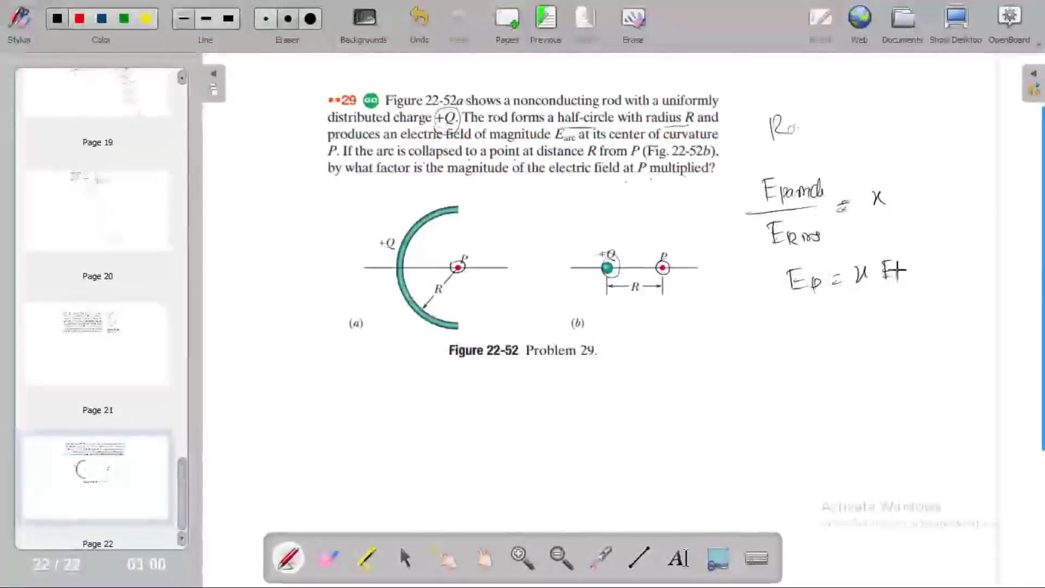
{"action": "mouse_move", "coordinate": [770, 264]}
{"action": "left_mouse_down"}
{"action": "mouse_move", "coordinate": [776, 304]}
{"action": "mouse_move", "coordinate": [857, 255]}
{"action": "mouse_move", "coordinate": [928, 266]}
{"action": "mouse_move", "coordinate": [781, 310]}
{"action": "left_mouse_up"}
{"action": "mouse_move", "coordinate": [895, 262]}
{"action": "left_mouse_down"}
{"action": "mouse_move", "coordinate": [897, 282]}
{"action": "mouse_move", "coordinate": [908, 281]}
{"action": "left_mouse_up"}
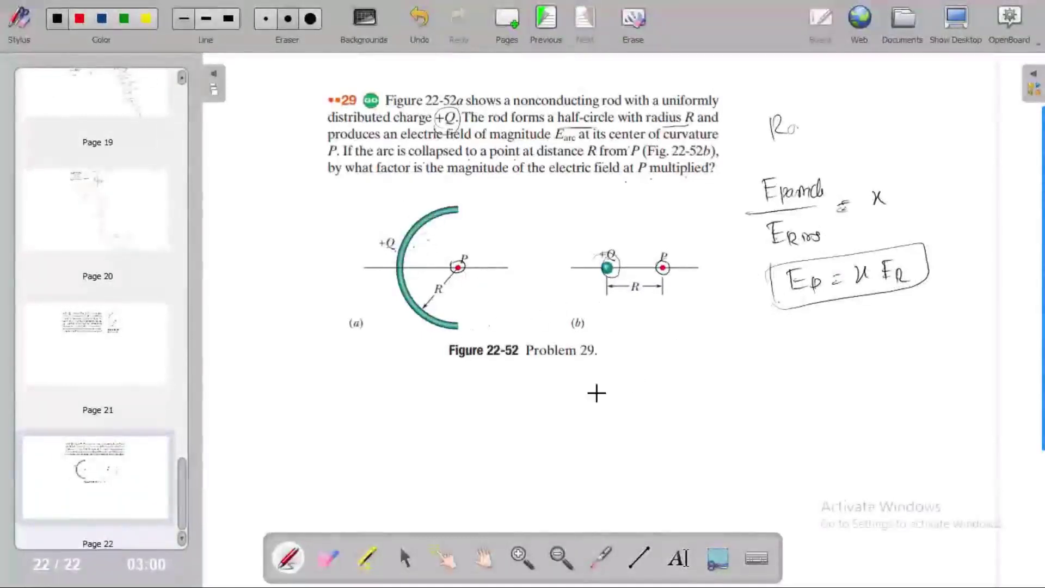
Shift the page right, collapse the page thumbnails panel, and return to freehand pen
{"action": "left_click", "coordinate": [483, 558]}
{"action": "left_click_drag", "start_coordinate": [423, 391], "coordinate": [474, 389]}
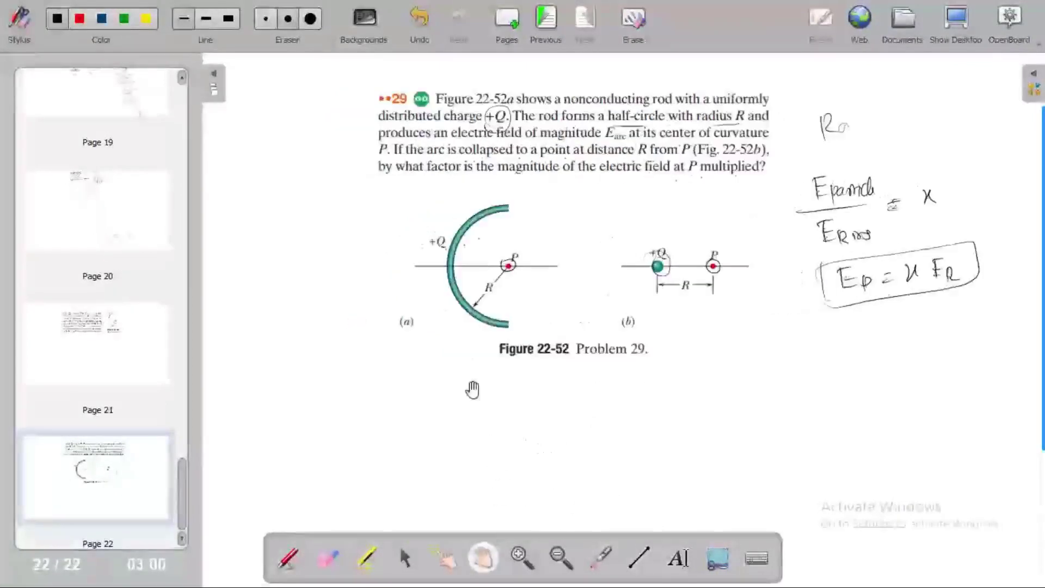
{"action": "left_click", "coordinate": [212, 73]}
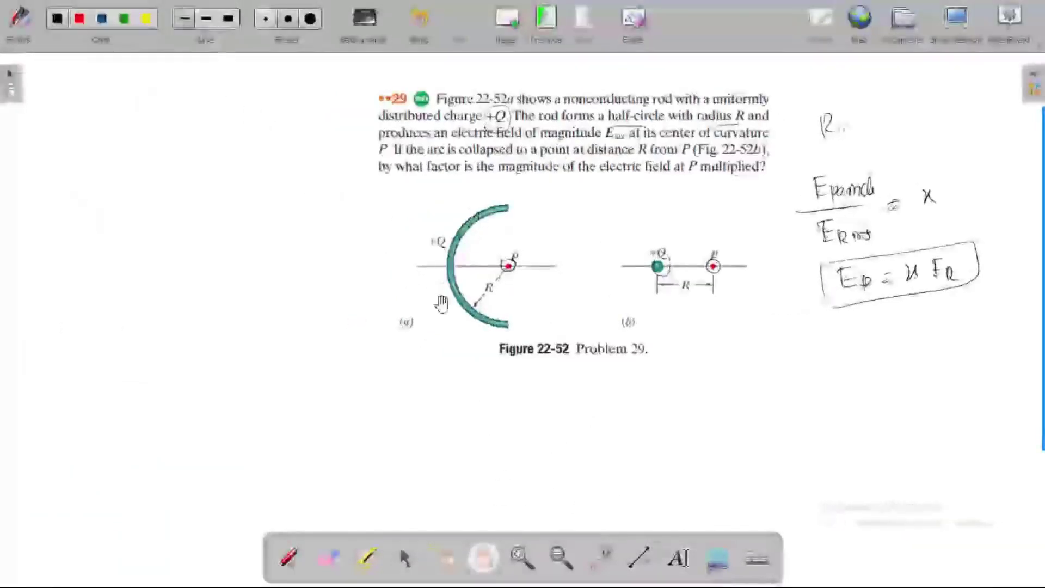
{"action": "left_click", "coordinate": [639, 558]}
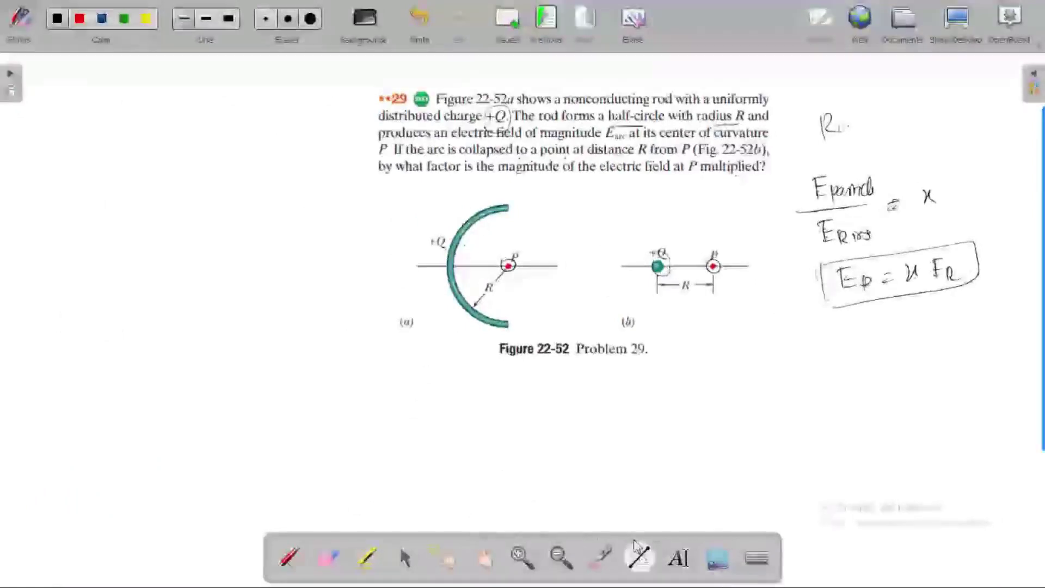
{"action": "key", "text": "ctrl+i"}
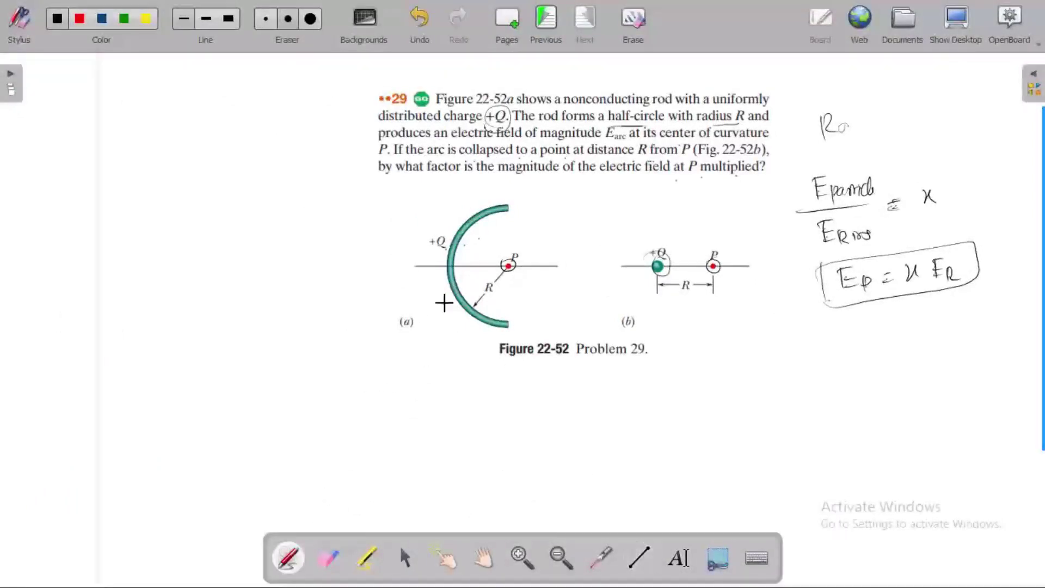
Circle and number arc elements 1 and 2, and draw field arrows from P
{"action": "left_click_drag", "start_coordinate": [462, 221], "coordinate": [482, 217]}
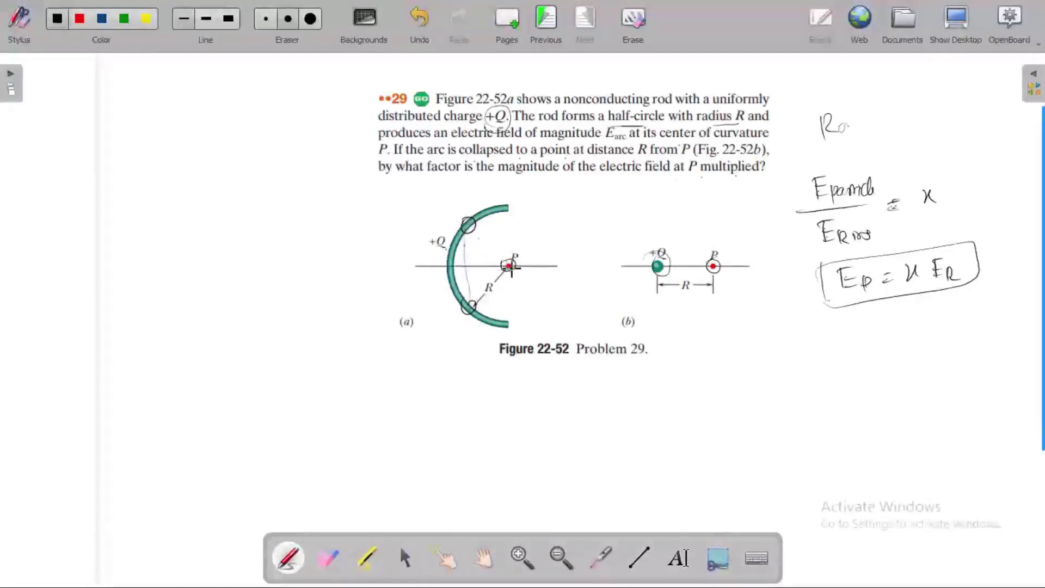
{"action": "mouse_move", "coordinate": [457, 210]}
{"action": "left_mouse_down"}
{"action": "mouse_move", "coordinate": [444, 209]}
{"action": "mouse_move", "coordinate": [456, 201]}
{"action": "left_mouse_up"}
{"action": "left_click_drag", "start_coordinate": [453, 318], "coordinate": [457, 312]}
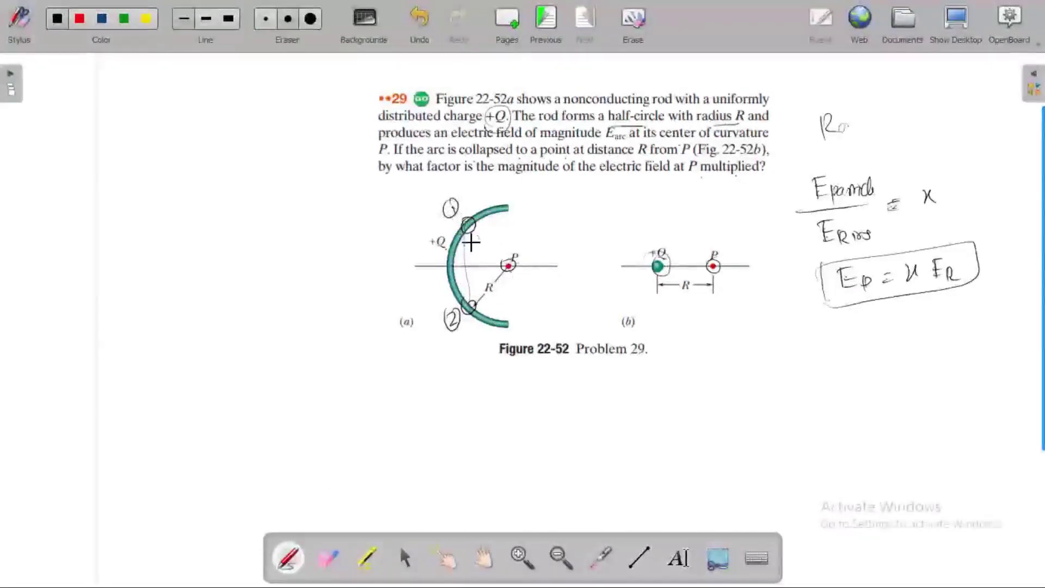
{"action": "left_click_drag", "start_coordinate": [537, 292], "coordinate": [541, 297]}
{"action": "left_click_drag", "start_coordinate": [468, 318], "coordinate": [464, 314]}
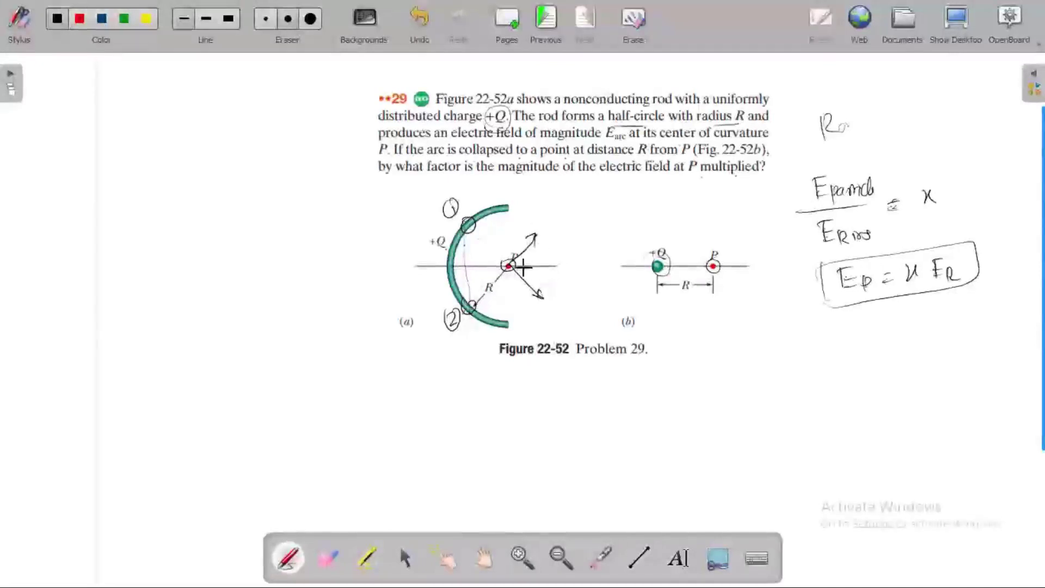
{"action": "mouse_move", "coordinate": [508, 265]}
{"action": "left_mouse_down"}
{"action": "mouse_move", "coordinate": [542, 263]}
{"action": "mouse_move", "coordinate": [509, 267]}
{"action": "mouse_move", "coordinate": [502, 235]}
{"action": "mouse_move", "coordinate": [515, 261]}
{"action": "left_mouse_up"}
Move the page up and write E_net = λ/(4πε₀r)[ below the figure
{"action": "left_click", "coordinate": [483, 558]}
{"action": "left_click_drag", "start_coordinate": [506, 503], "coordinate": [450, 414]}
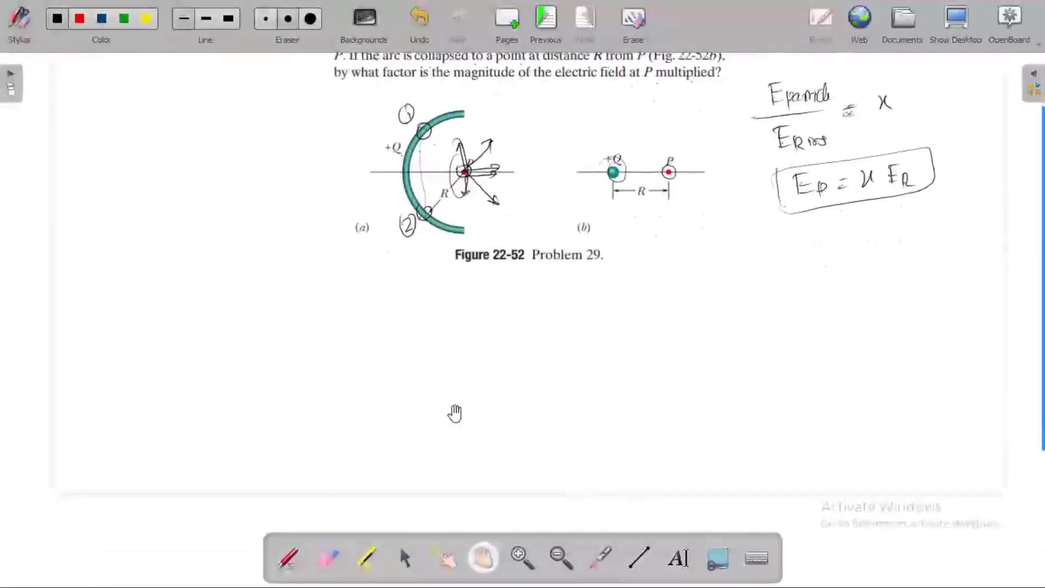
{"action": "left_click", "coordinate": [288, 557]}
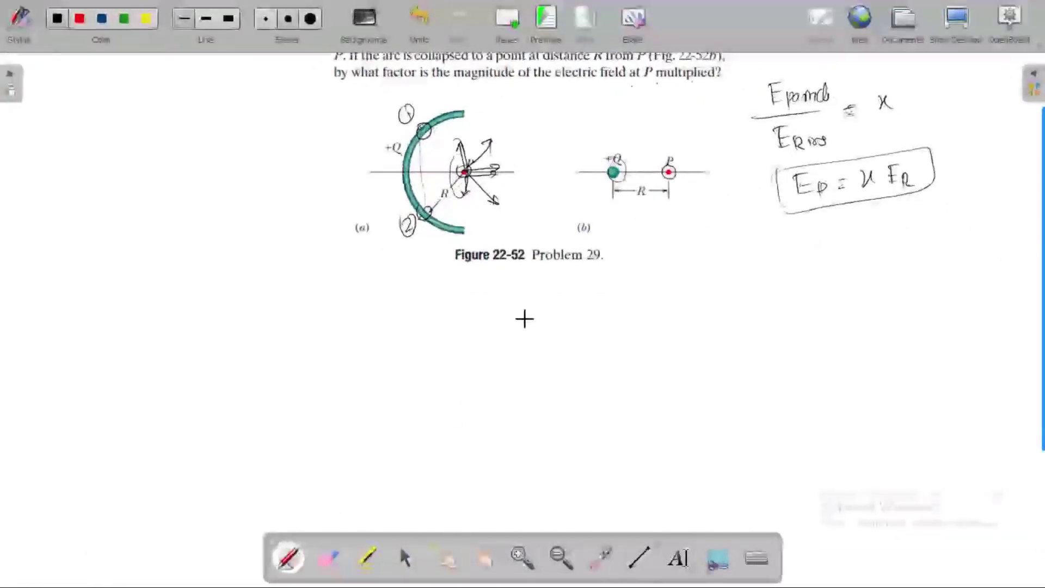
{"action": "mouse_move", "coordinate": [521, 307]}
{"action": "left_mouse_down"}
{"action": "mouse_move", "coordinate": [545, 331]}
{"action": "mouse_move", "coordinate": [532, 314]}
{"action": "mouse_move", "coordinate": [553, 302]}
{"action": "mouse_move", "coordinate": [576, 313]}
{"action": "left_mouse_up"}
{"action": "mouse_move", "coordinate": [567, 319]}
{"action": "left_mouse_down"}
{"action": "mouse_move", "coordinate": [617, 303]}
{"action": "mouse_move", "coordinate": [611, 294]}
{"action": "mouse_move", "coordinate": [606, 309]}
{"action": "mouse_move", "coordinate": [619, 313]}
{"action": "mouse_move", "coordinate": [609, 294]}
{"action": "mouse_move", "coordinate": [602, 310]}
{"action": "mouse_move", "coordinate": [641, 310]}
{"action": "mouse_move", "coordinate": [589, 336]}
{"action": "mouse_move", "coordinate": [614, 331]}
{"action": "mouse_move", "coordinate": [605, 324]}
{"action": "mouse_move", "coordinate": [633, 331]}
{"action": "mouse_move", "coordinate": [668, 290]}
{"action": "mouse_move", "coordinate": [655, 319]}
{"action": "mouse_move", "coordinate": [678, 327]}
{"action": "left_mouse_up"}
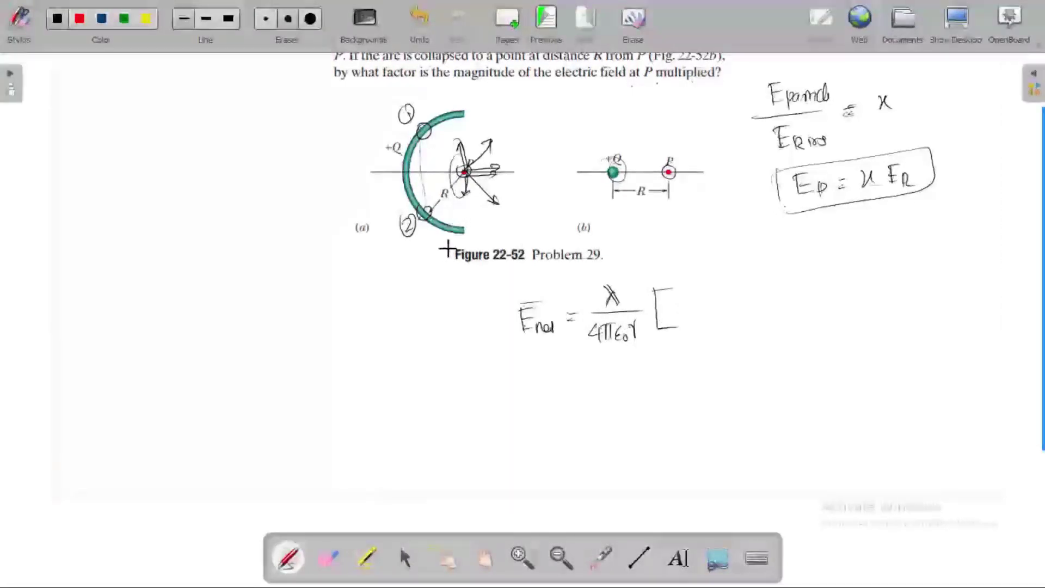
Mark the arc's ends with angle curves and draw a small angle sketch at left
{"action": "left_click_drag", "start_coordinate": [434, 249], "coordinate": [452, 235]}
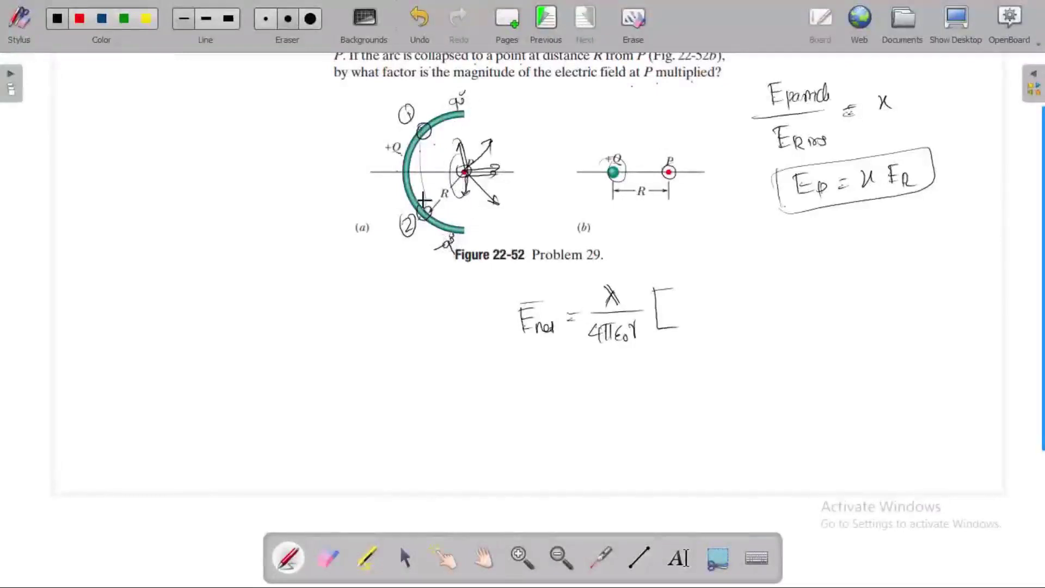
{"action": "left_click_drag", "start_coordinate": [384, 177], "coordinate": [400, 173]}
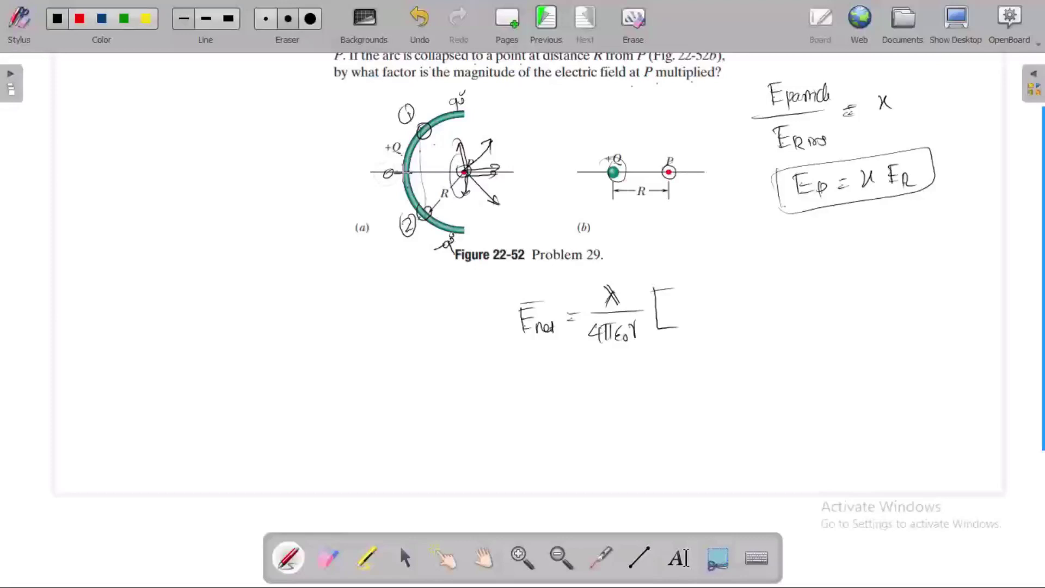
{"action": "mouse_move", "coordinate": [476, 223]}
{"action": "left_mouse_down"}
{"action": "mouse_move", "coordinate": [450, 175]}
{"action": "mouse_move", "coordinate": [398, 187]}
{"action": "left_mouse_up"}
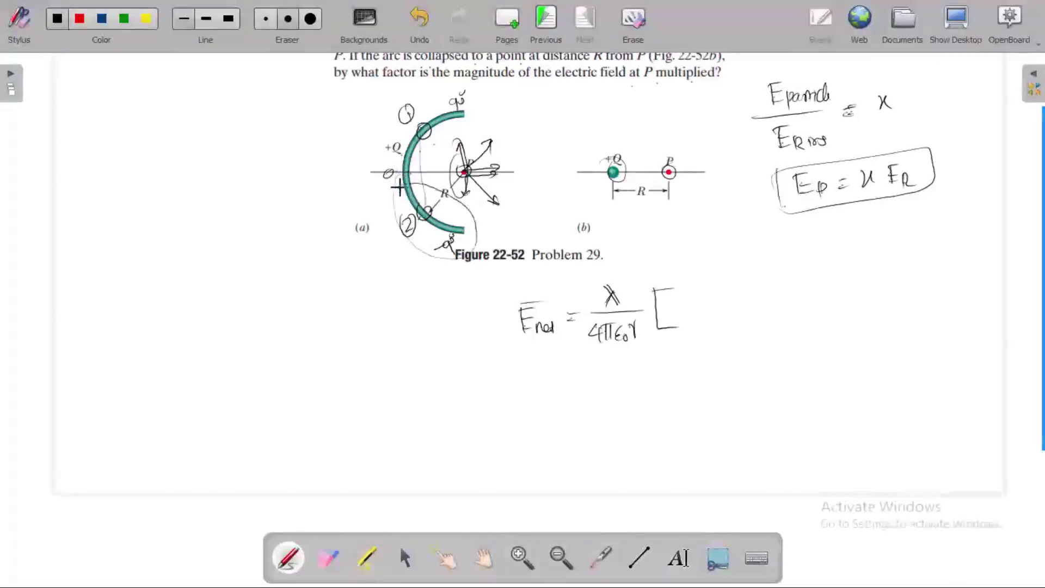
{"action": "left_click_drag", "start_coordinate": [450, 77], "coordinate": [458, 128]}
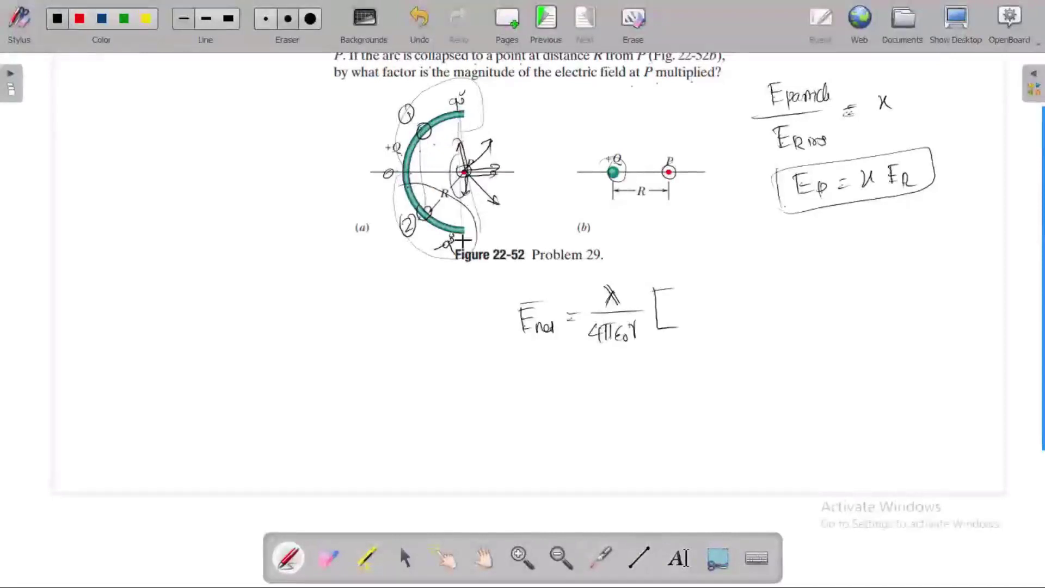
{"action": "left_click_drag", "start_coordinate": [280, 121], "coordinate": [295, 201]}
{"action": "left_click_drag", "start_coordinate": [230, 171], "coordinate": [275, 169]}
{"action": "left_click_drag", "start_coordinate": [246, 136], "coordinate": [269, 153]}
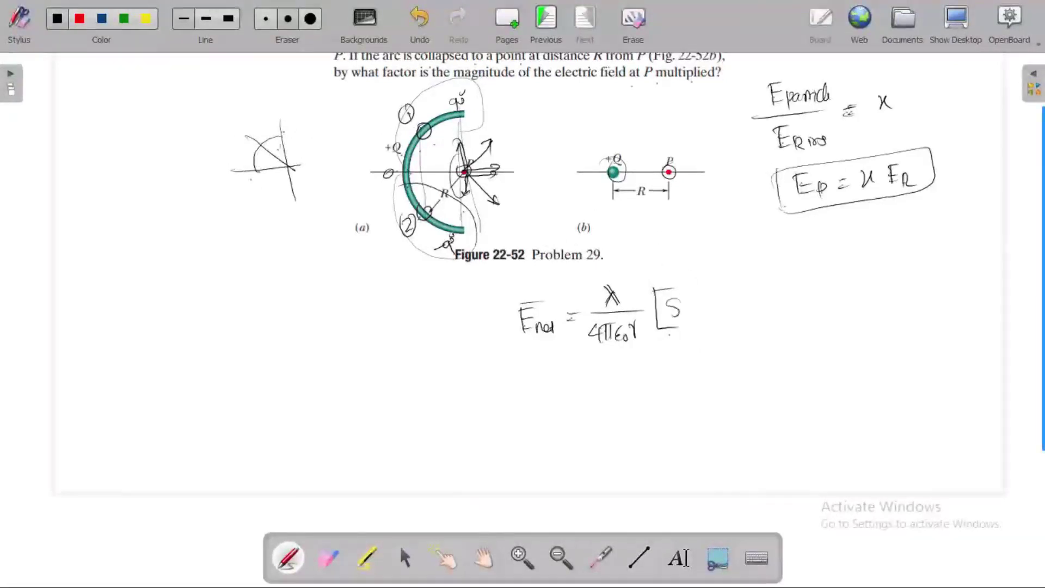
Close the bracket with sin θ/2 + sin θ/2] and move the board up
{"action": "left_click_drag", "start_coordinate": [681, 298], "coordinate": [702, 312]}
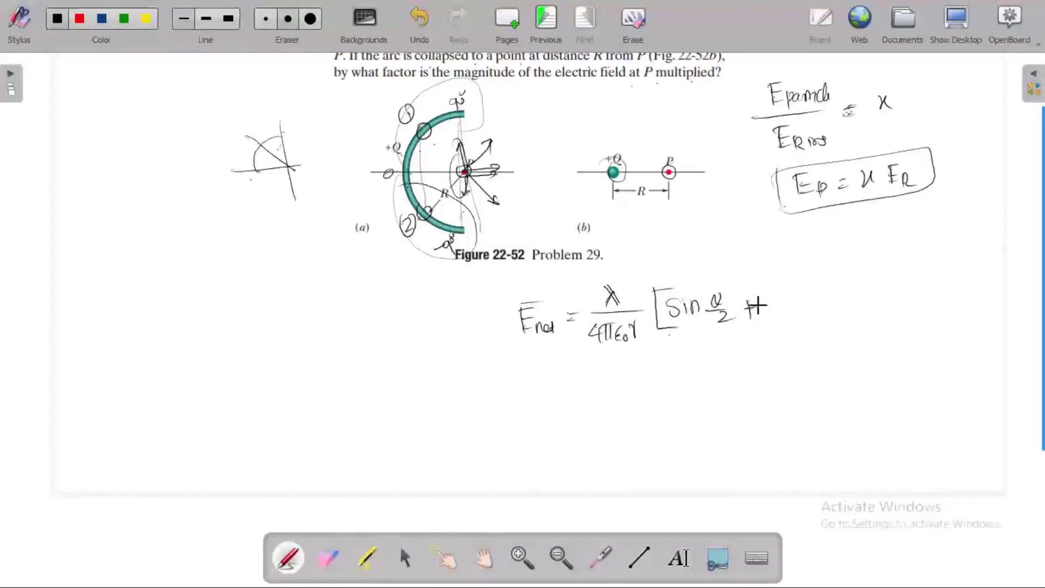
{"action": "mouse_move", "coordinate": [765, 304]}
{"action": "left_mouse_down"}
{"action": "mouse_move", "coordinate": [811, 297]}
{"action": "mouse_move", "coordinate": [816, 320]}
{"action": "mouse_move", "coordinate": [830, 322]}
{"action": "left_mouse_up"}
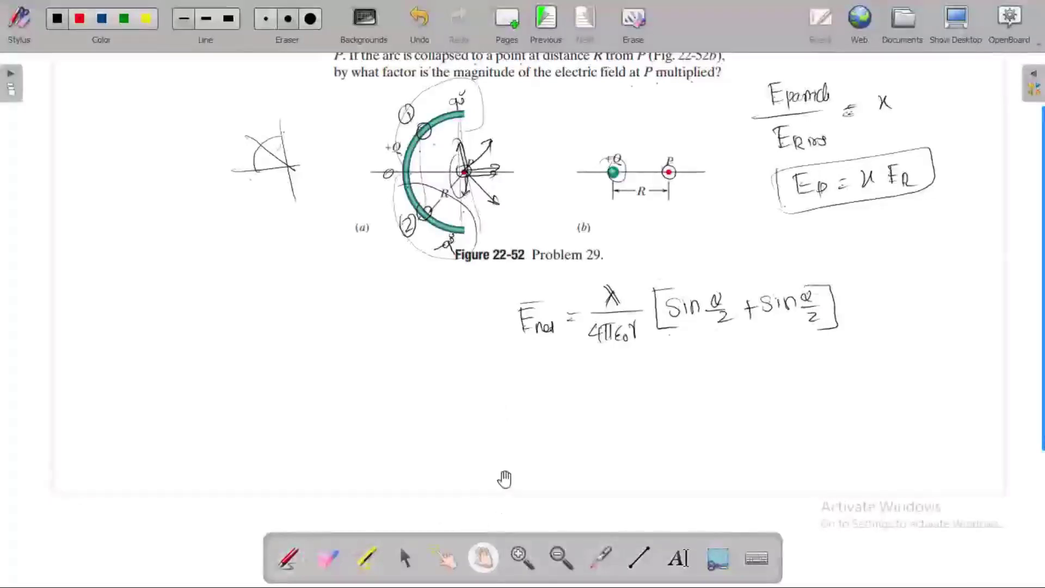
{"action": "left_click_drag", "start_coordinate": [501, 477], "coordinate": [470, 399]}
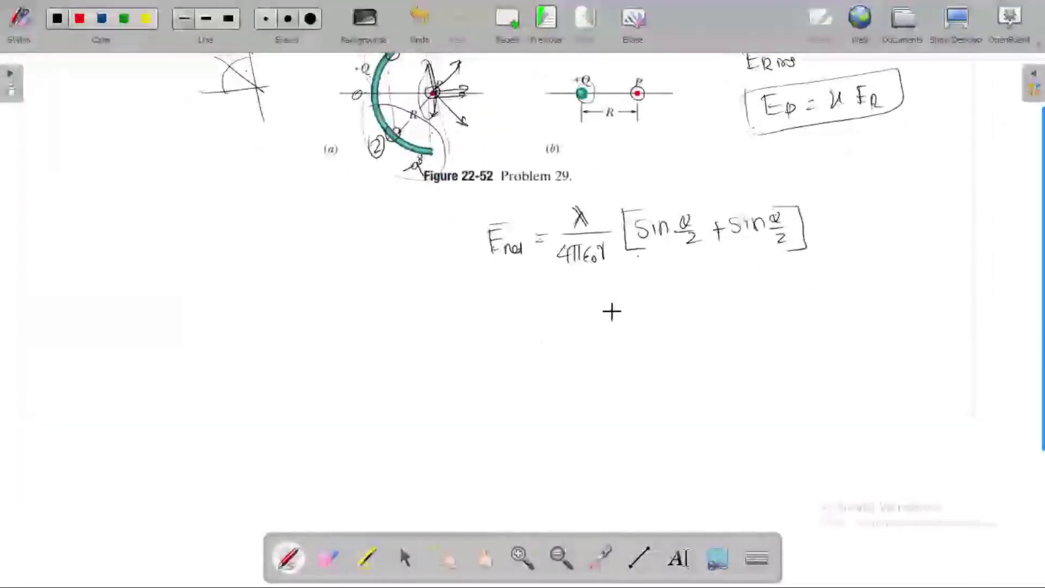
Write the simplified line = 2λ sin θ/2 over 4πε₀r
{"action": "mouse_move", "coordinate": [561, 328]}
{"action": "left_mouse_down"}
{"action": "mouse_move", "coordinate": [646, 308]}
{"action": "mouse_move", "coordinate": [668, 314]}
{"action": "left_mouse_up"}
{"action": "left_click_drag", "start_coordinate": [672, 315], "coordinate": [682, 312]}
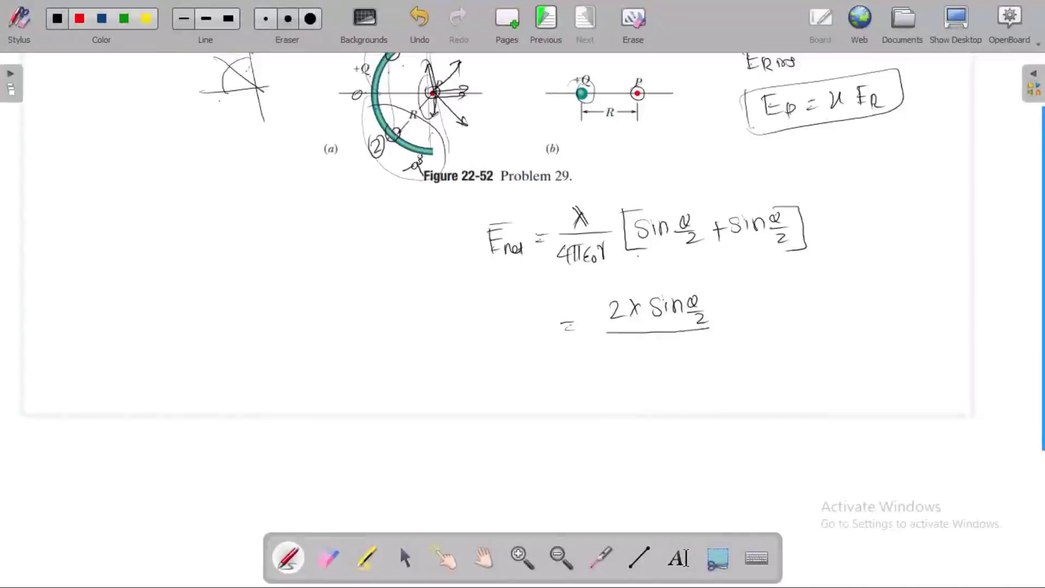
{"action": "mouse_move", "coordinate": [636, 343]}
{"action": "left_mouse_down"}
{"action": "mouse_move", "coordinate": [665, 355]}
{"action": "mouse_move", "coordinate": [687, 344]}
{"action": "left_mouse_up"}
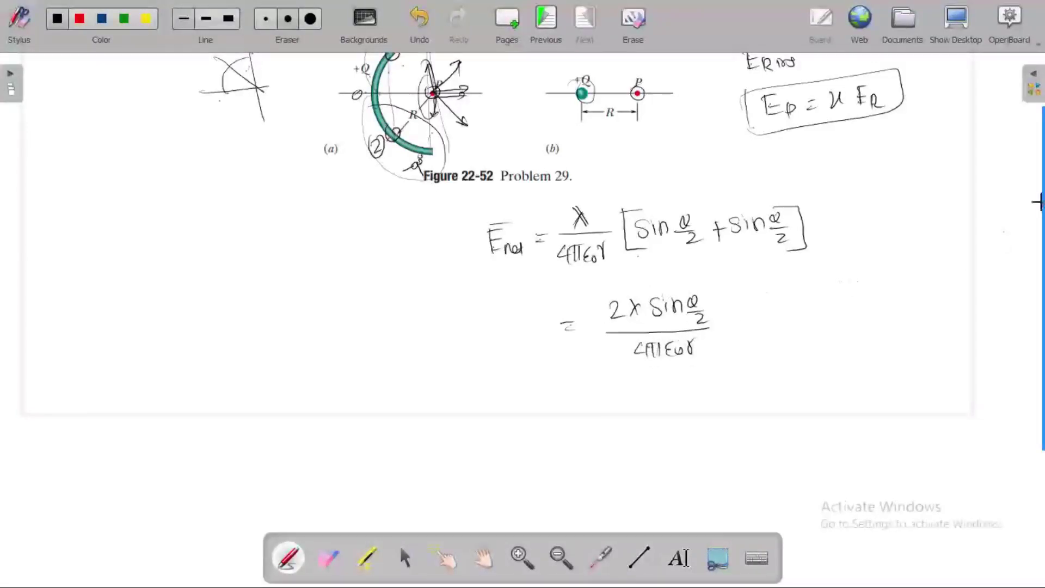
Pan the page back down to show the problem text
{"action": "mouse_move", "coordinate": [1041, 198]}
{"action": "left_click", "coordinate": [483, 557]}
{"action": "left_click_drag", "start_coordinate": [526, 381], "coordinate": [482, 459]}
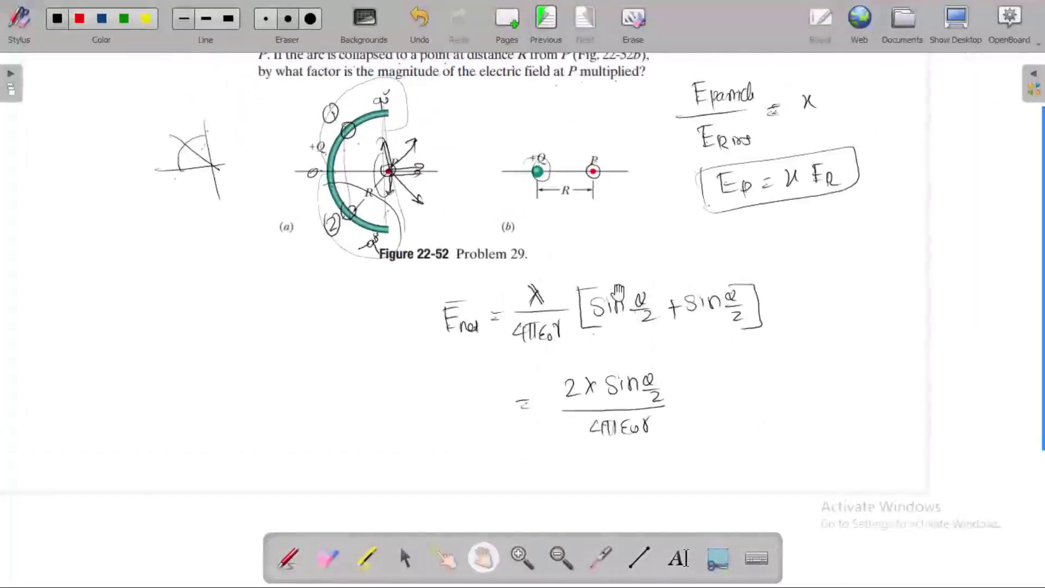